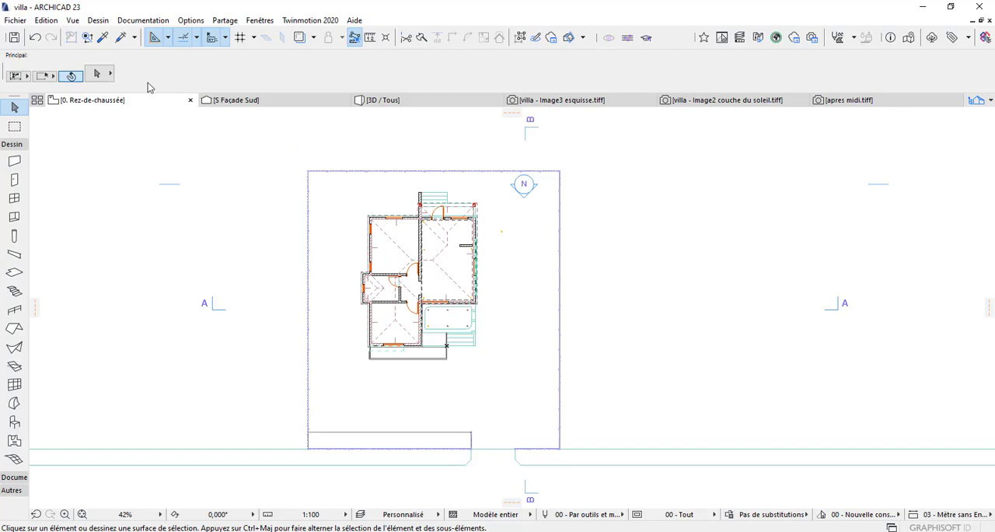
Step: Open the villa's 3D view and show the whole house and its fence from slightly above
left_click(420, 103)
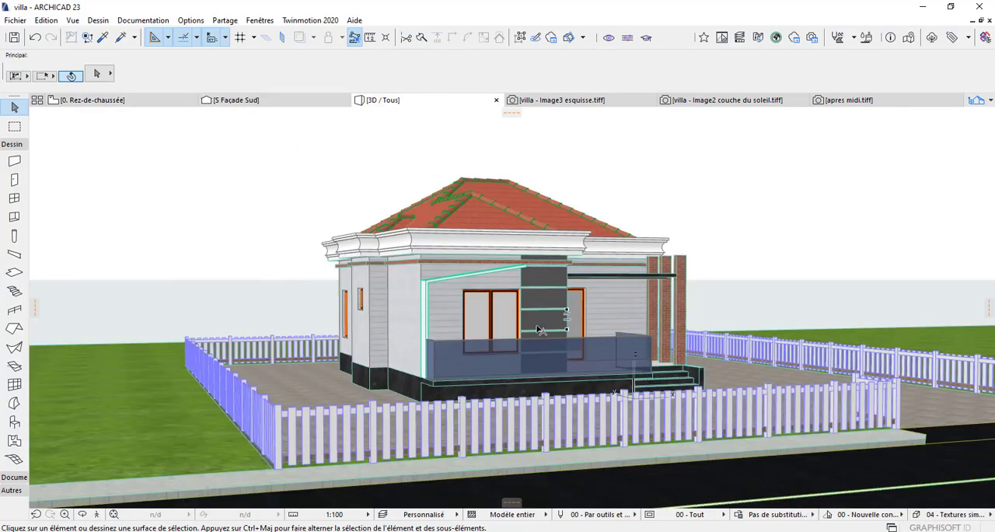
middle_click_drag(542, 321, 525, 337, "shift")
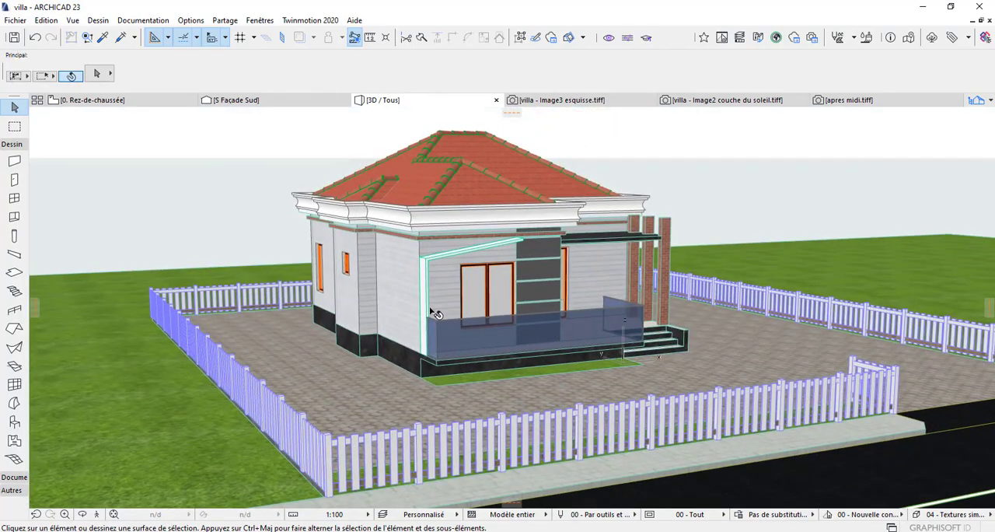
middle_click_drag(431, 309, 431, 316)
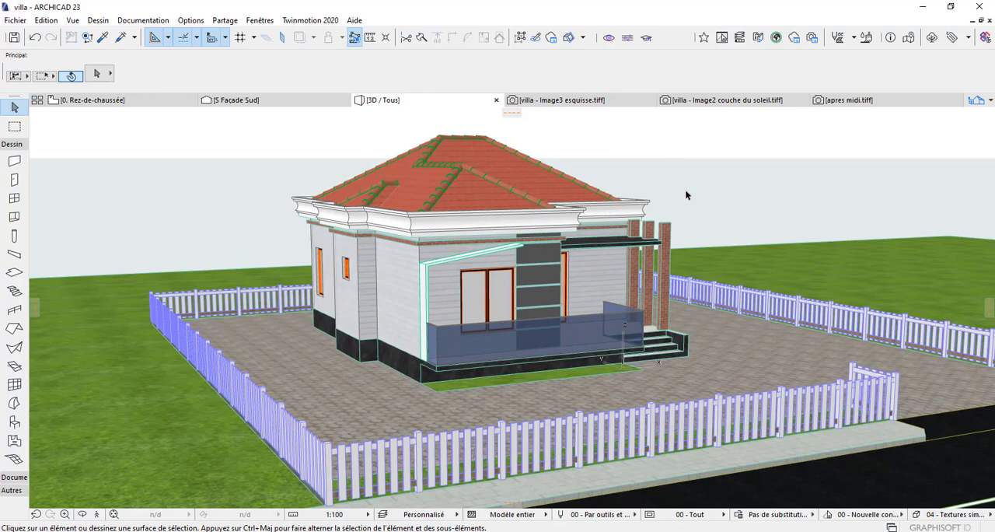
middle_click_drag(566, 207, 562, 205)
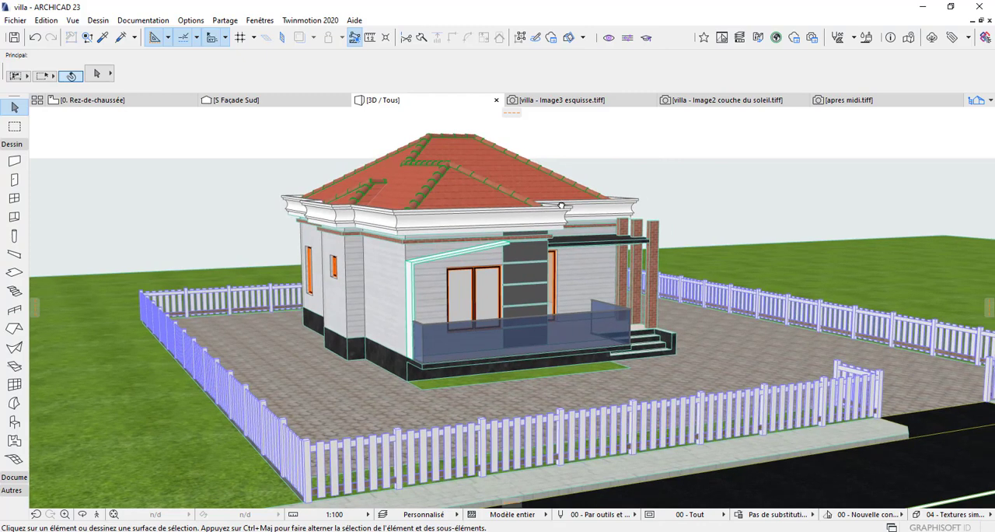
Step: Start saving the project as a new file and choose Twinmotion 2020 (*.fbx) as its type
left_click(14, 20)
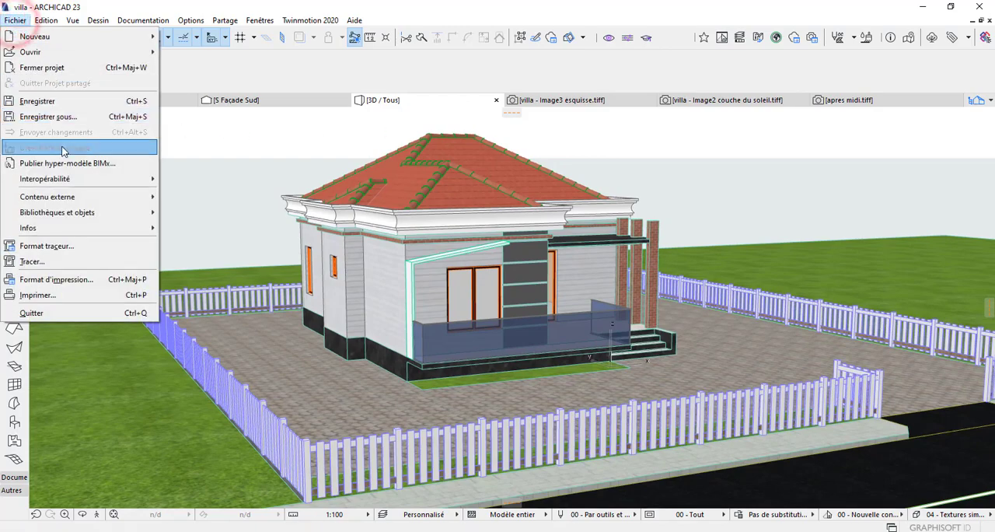
left_click(81, 123)
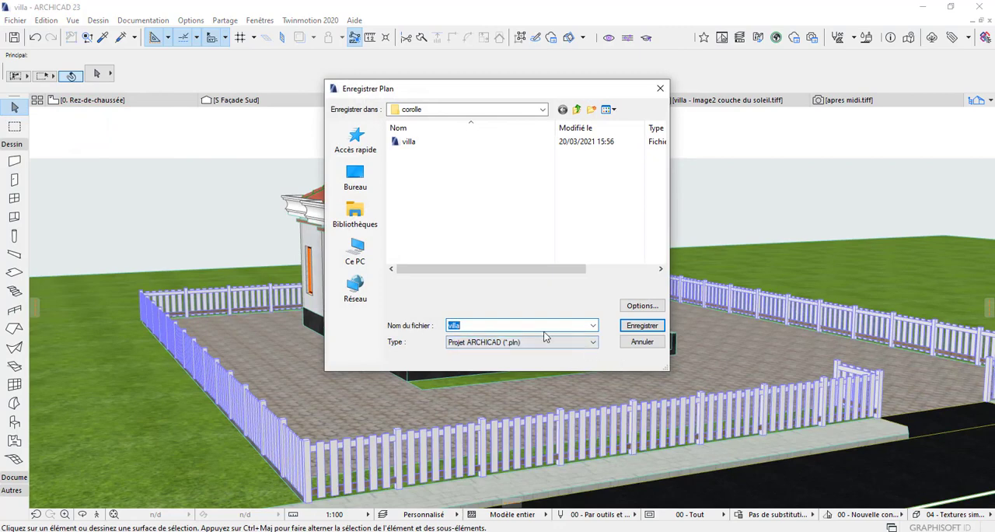
left_click(588, 343)
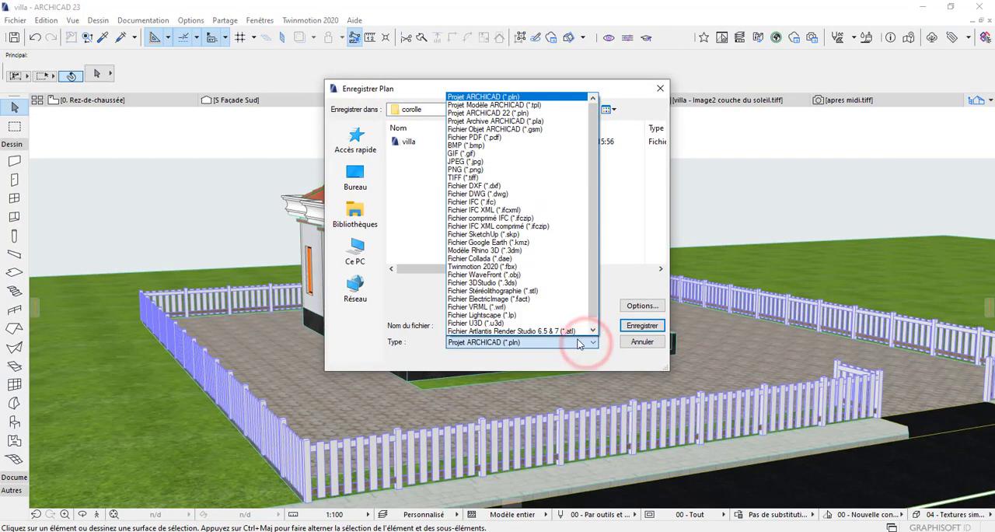
scroll(548, 308, "down", 1)
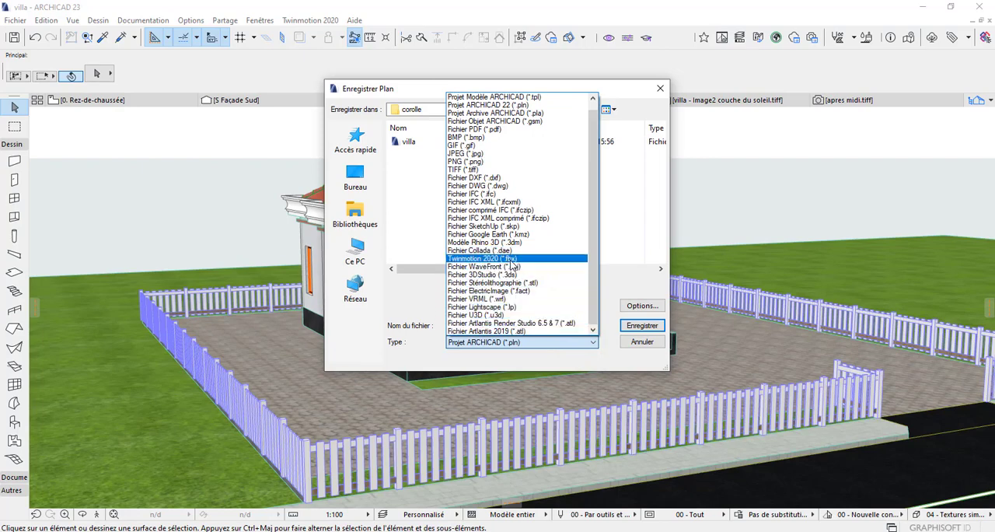
left_click(512, 259)
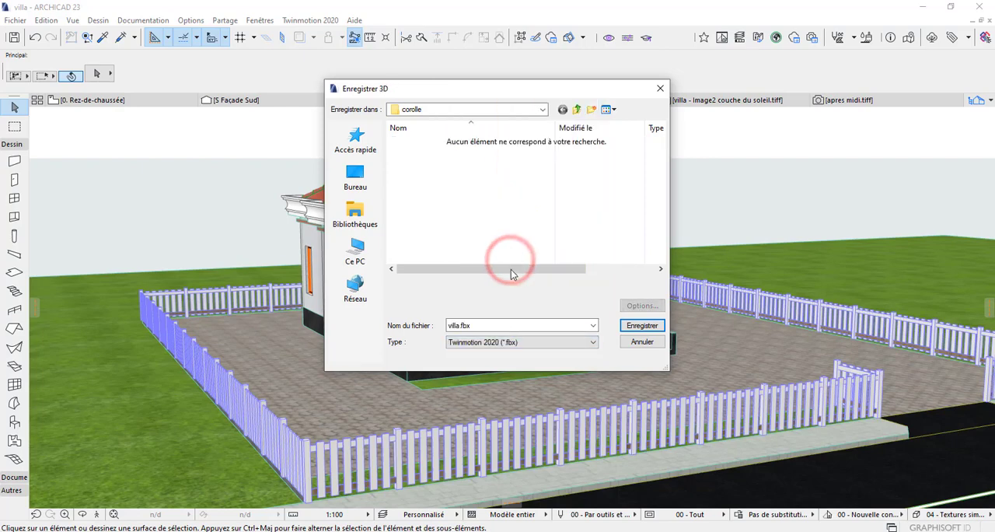
Step: Save the model as villa.fbx in the desktop folder "tutoriels archicad"
double_click(483, 324)
left_click(482, 324)
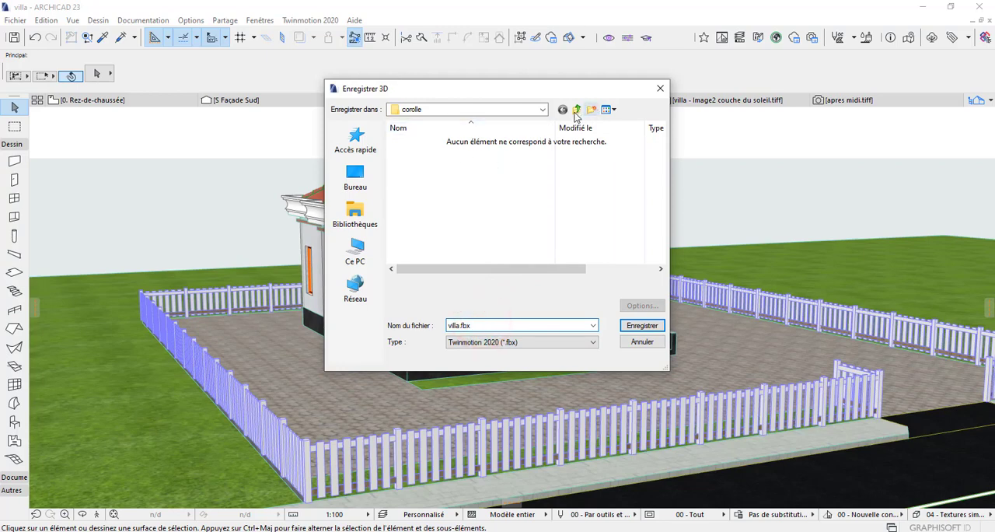
left_click(356, 173)
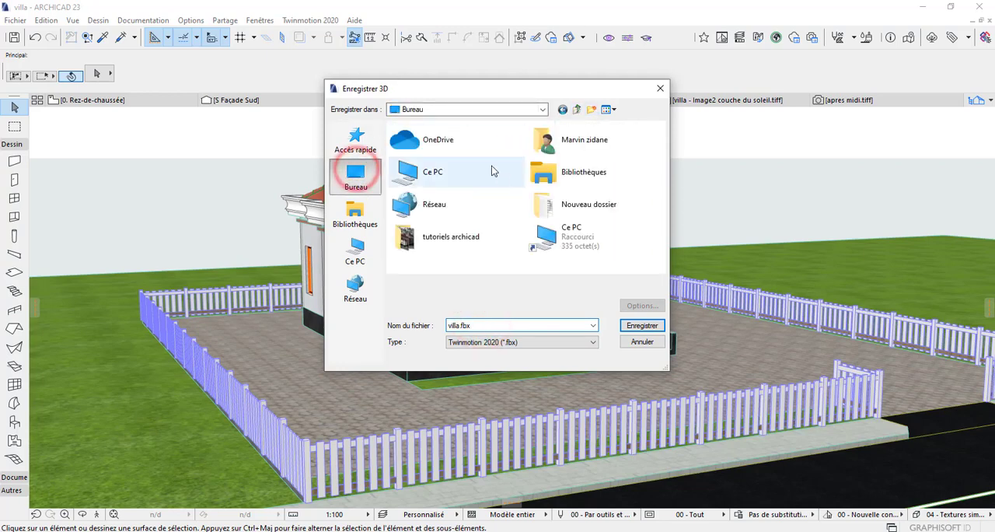
double_click(450, 239)
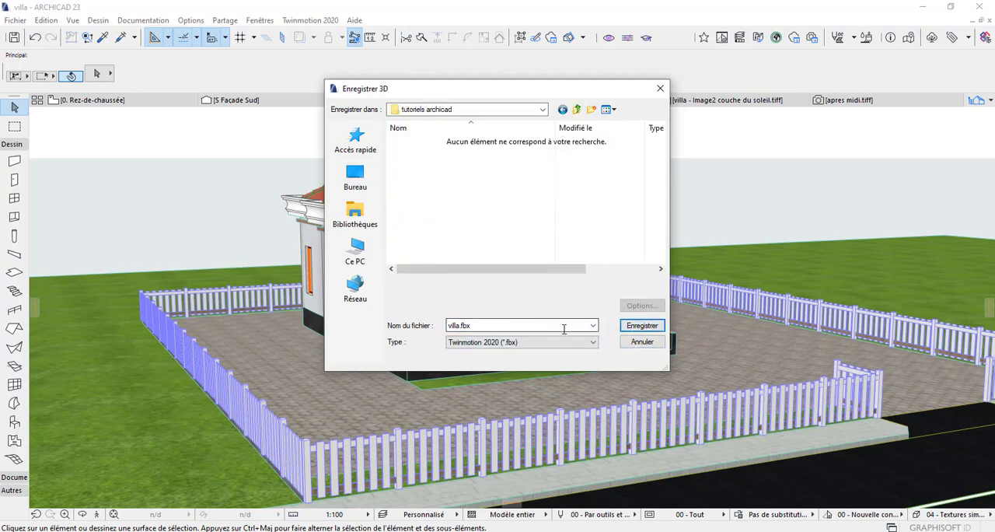
left_click(646, 327)
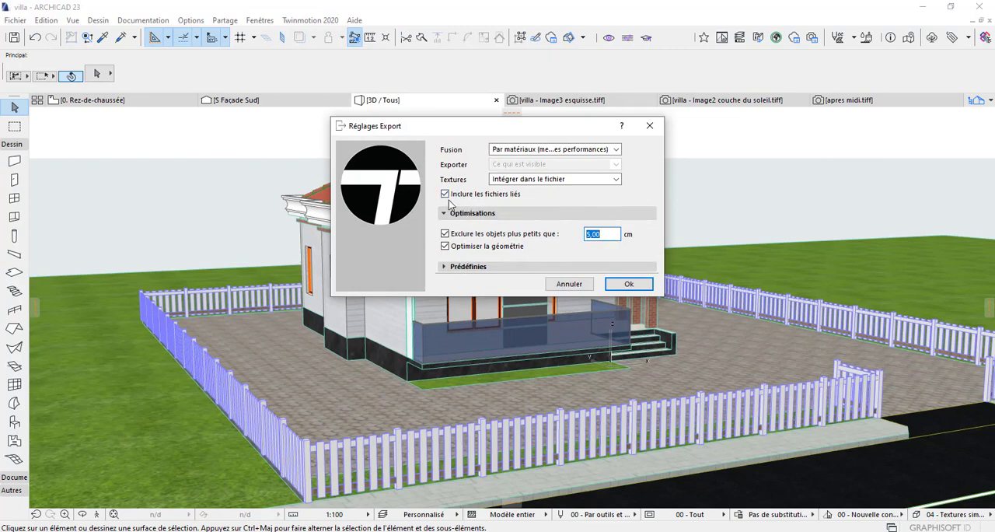
Step: Keep the export textures set to "Intégrer dans le fichier" and confirm the Twinmotion export settings
left_click(609, 180)
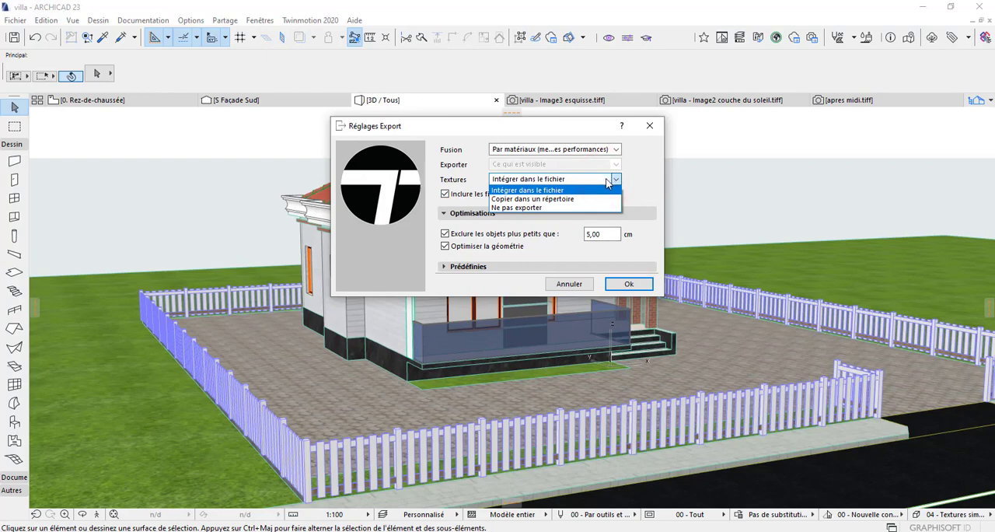
left_click(609, 180)
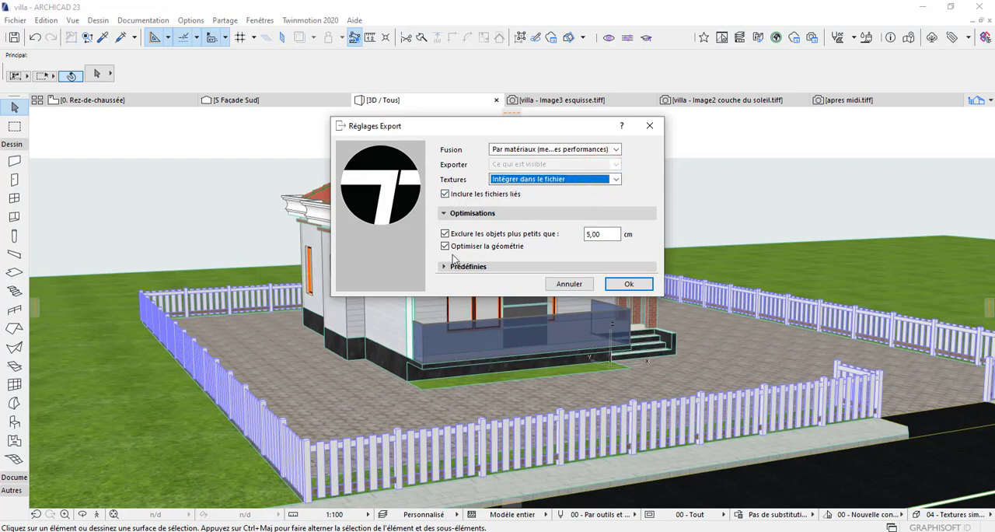
left_click(629, 285)
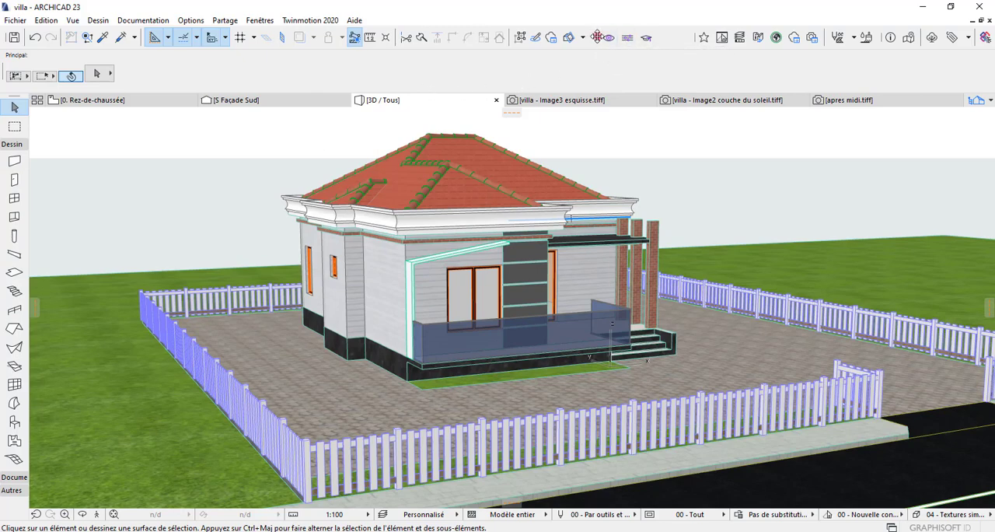
Step: Detach the Twinmotion 2020 toolbar and place it as a floating palette above the 3D view
mouse_move(597, 36)
left_mouse_down()
mouse_move(588, 83)
mouse_move(510, 92)
mouse_move(491, 69)
mouse_move(423, 69)
left_mouse_up()
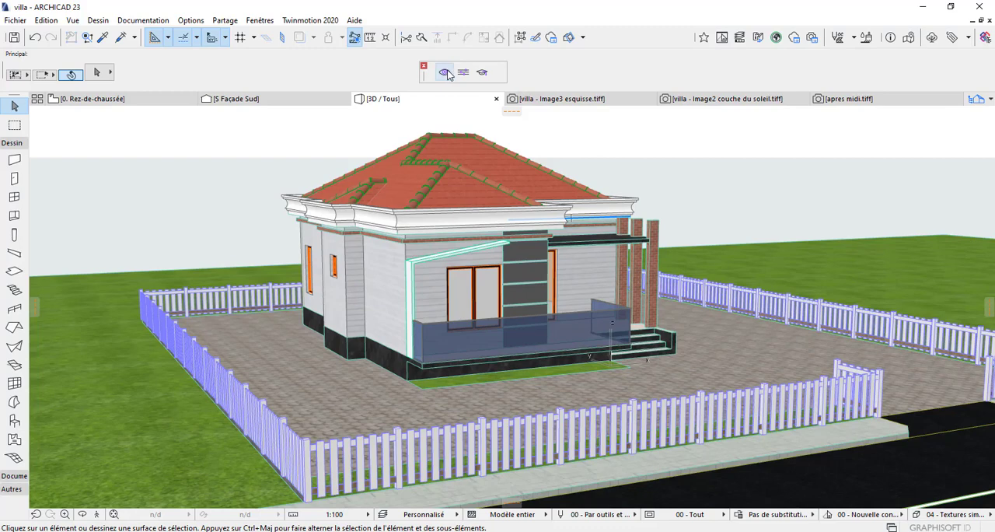
left_click_drag(435, 80, 435, 77)
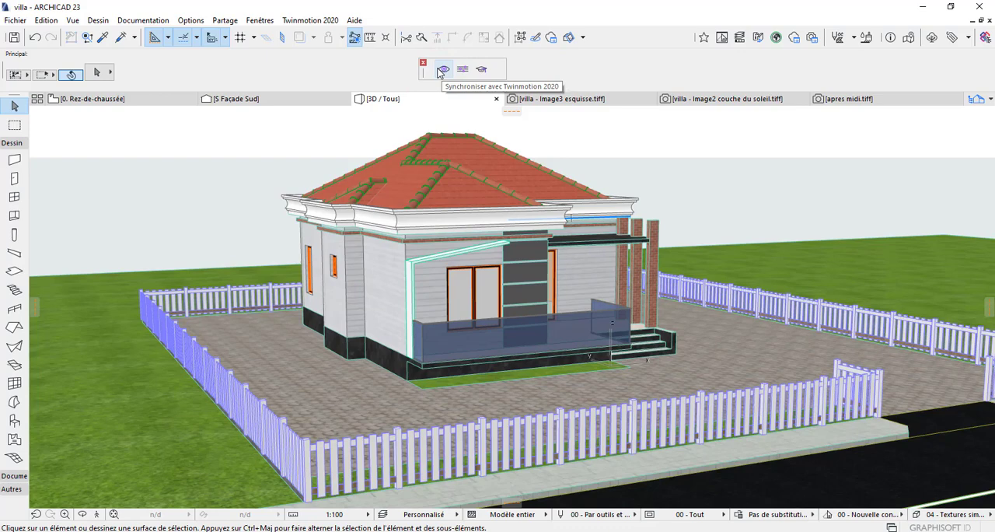
left_click_drag(423, 72, 429, 74)
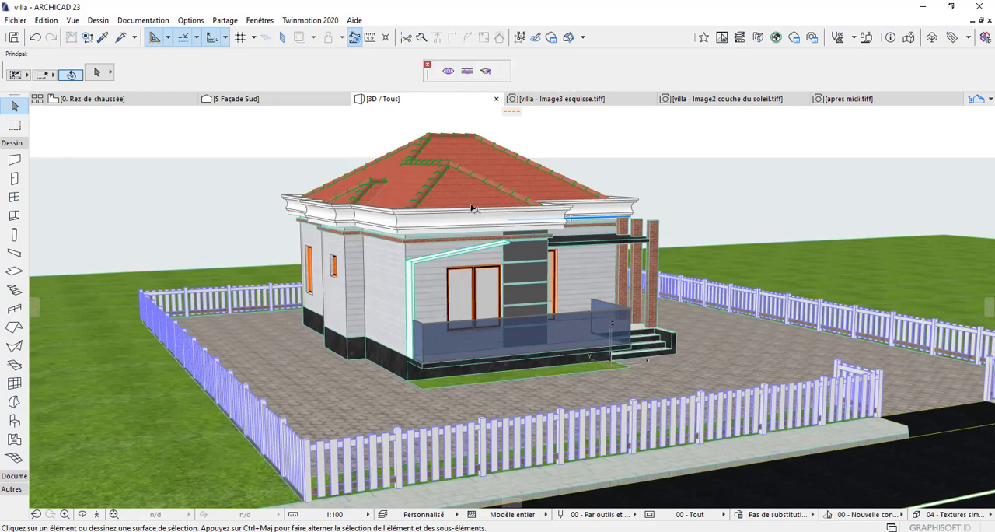
mouse_move(534, 206)
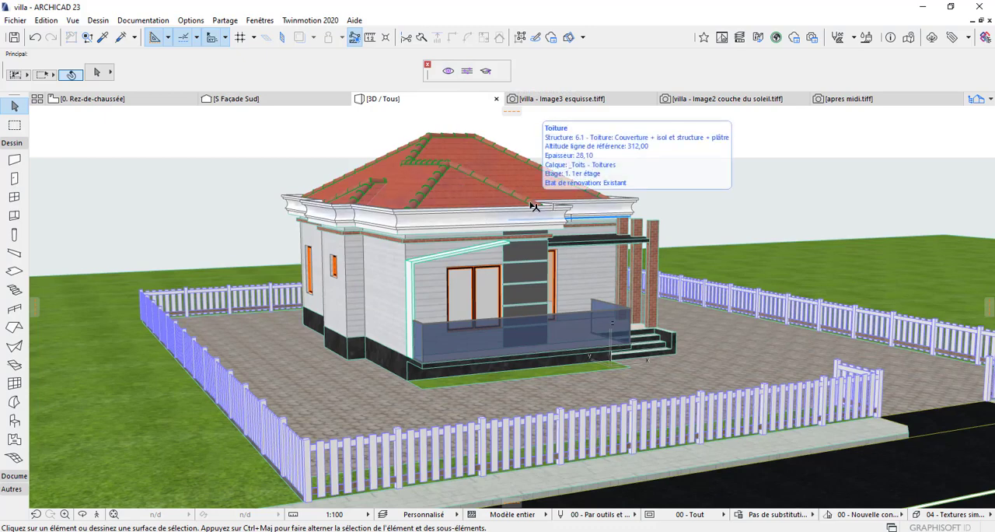
scroll(444, 376, "down", 1)
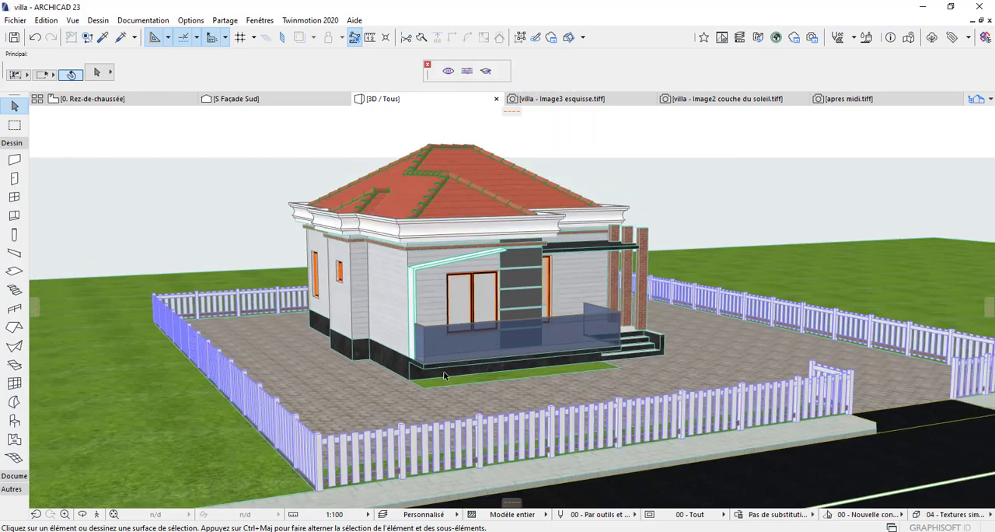
scroll(444, 376, "down", 1)
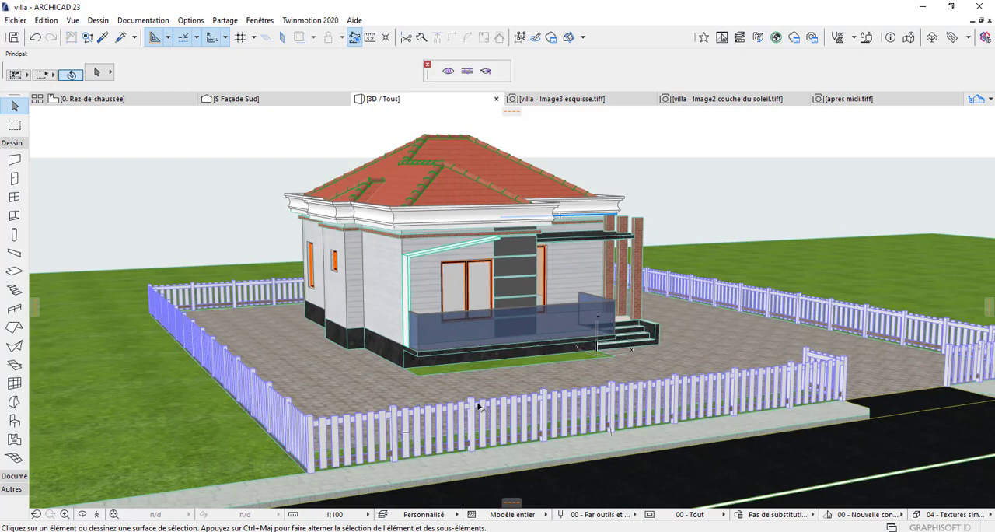
left_click(395, 420)
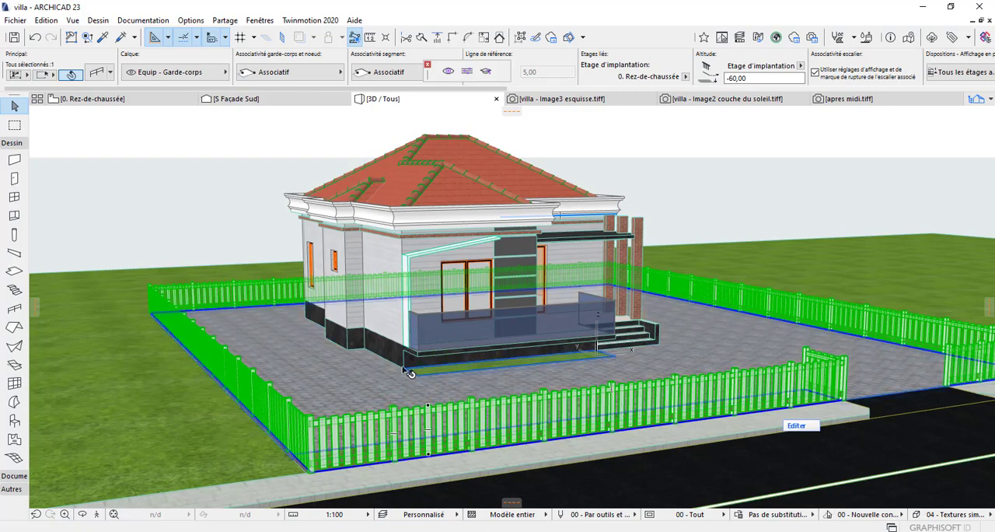
key("Escape")
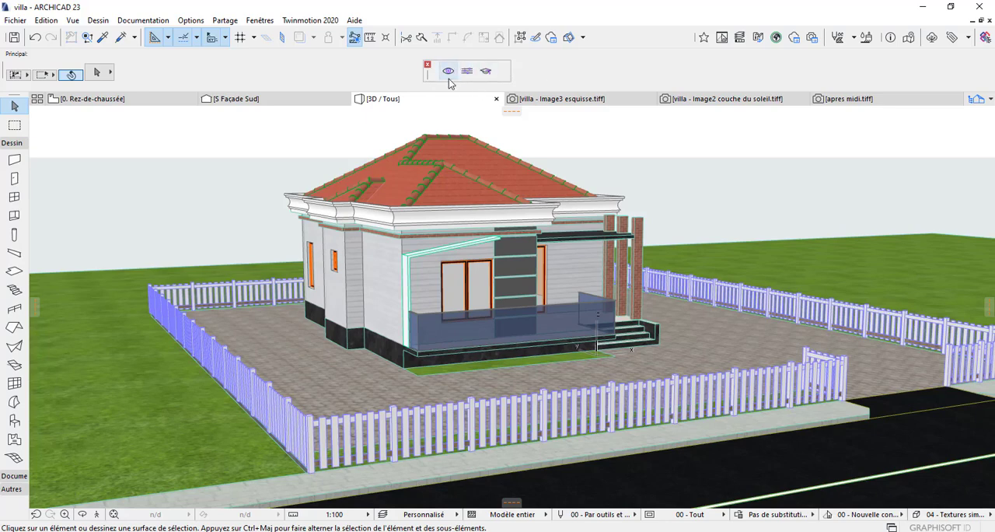
Step: Synchronise the villa with Twinmotion 2020 through Direct Link as a new project and dismiss the welcome window
left_click_drag(448, 79, 466, 81)
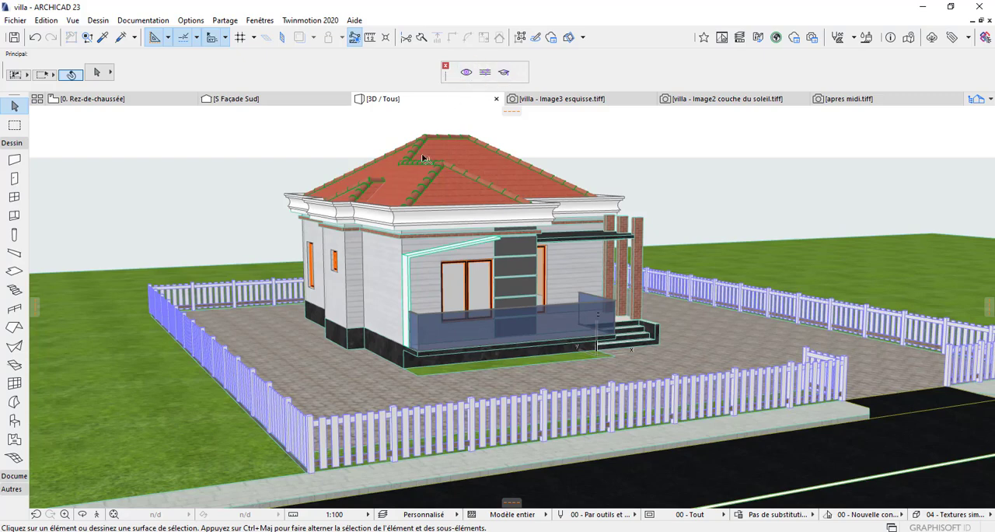
left_click(466, 73)
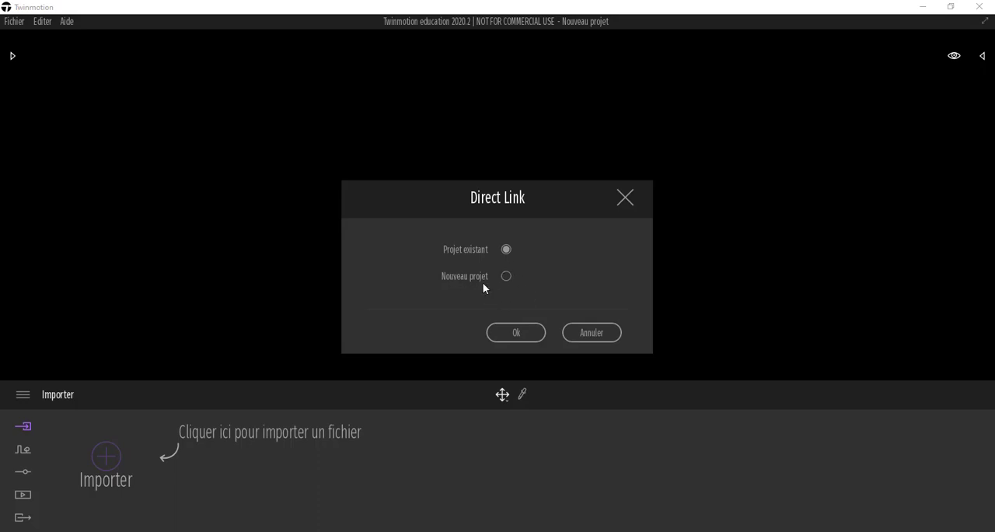
left_click(505, 276)
left_click(524, 335)
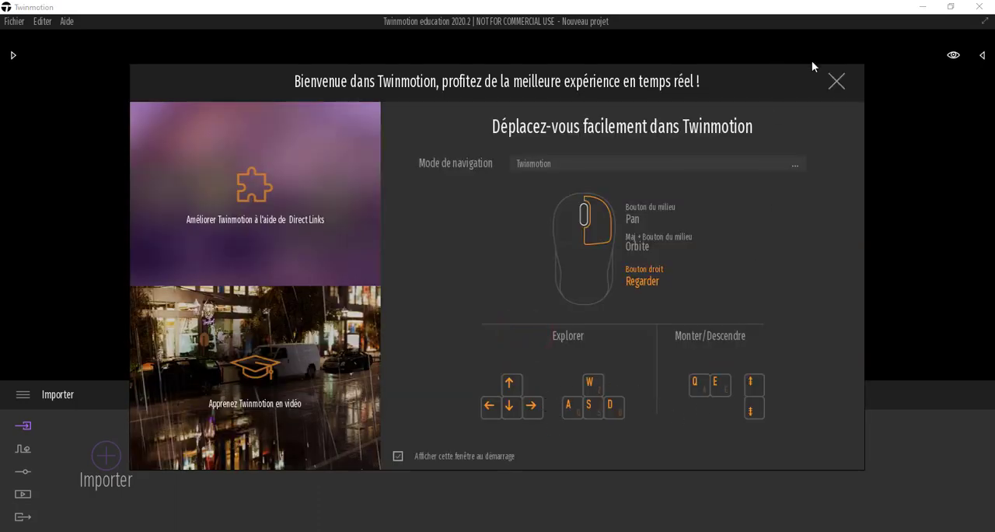
left_click(837, 80)
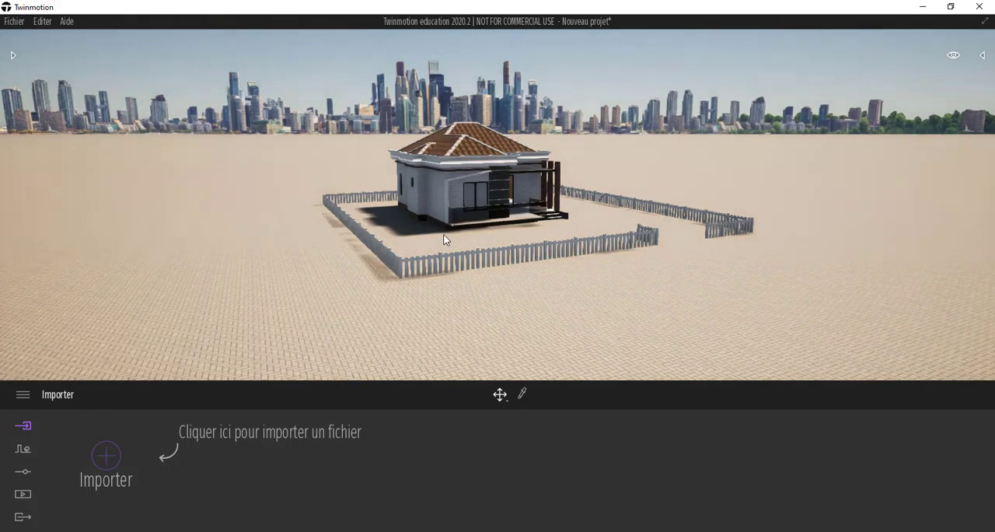
Step: Examine the imported villa and its fence in the Twinmotion scene from near and far
scroll(459, 243, "up", 6)
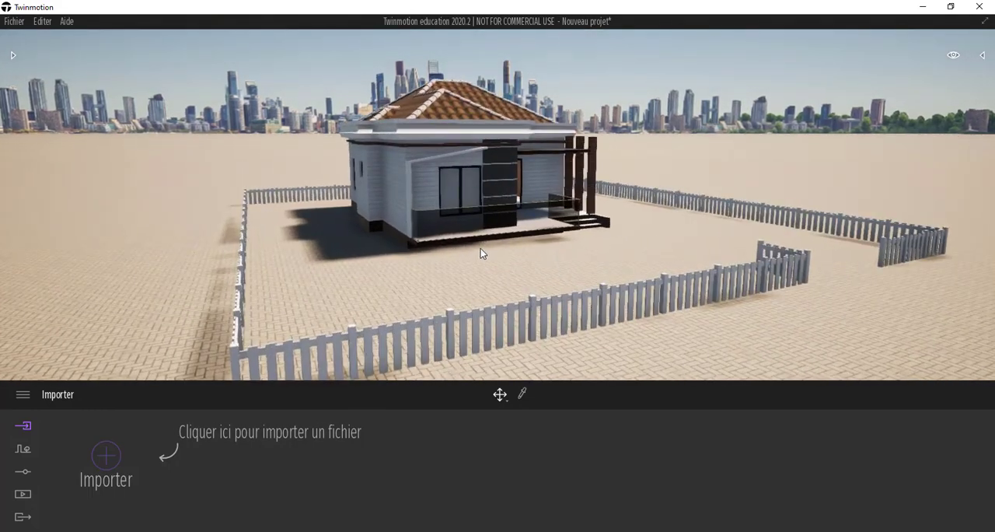
scroll(480, 252, "down", 1)
scroll(453, 252, "down", 2)
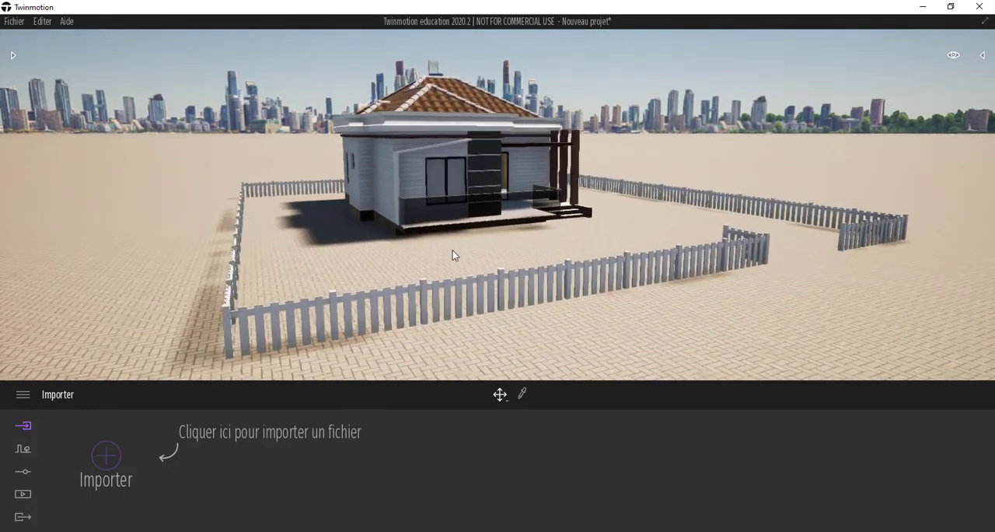
scroll(467, 265, "down", 2)
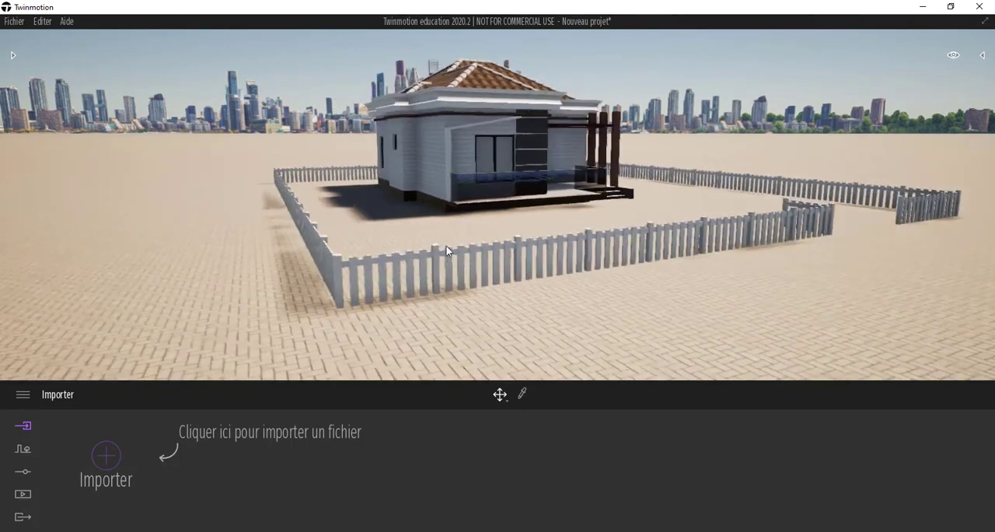
scroll(447, 222, "up", 2)
scroll(395, 207, "down", 2)
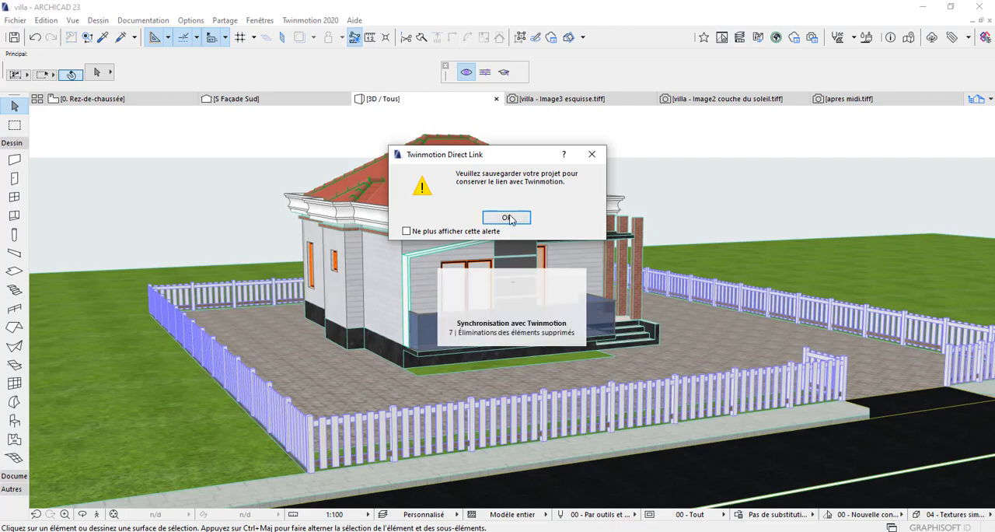
Step: Return to ARCHICAD, pick up the villa's exterior wall settings and draw a straight wall on the paving in front of the terrace
left_click(509, 219)
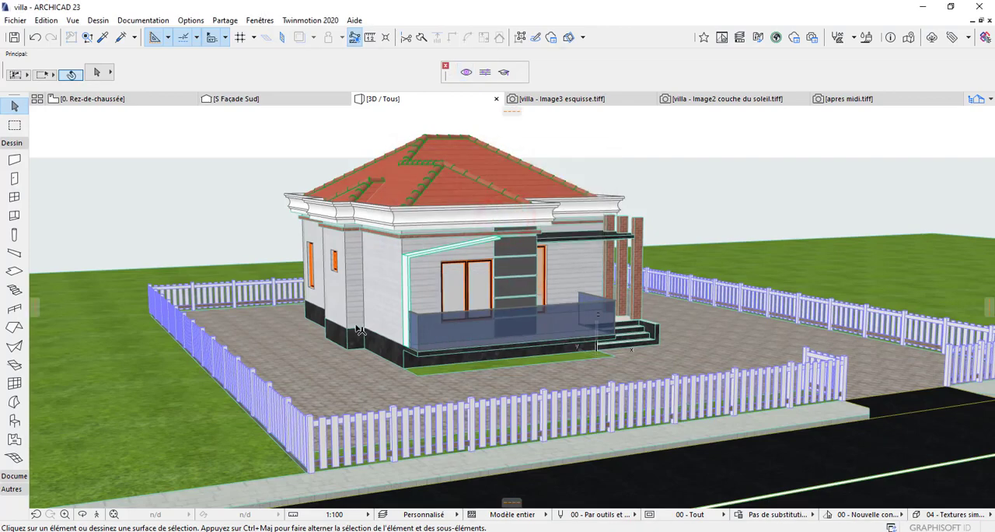
scroll(360, 330, "up", 2)
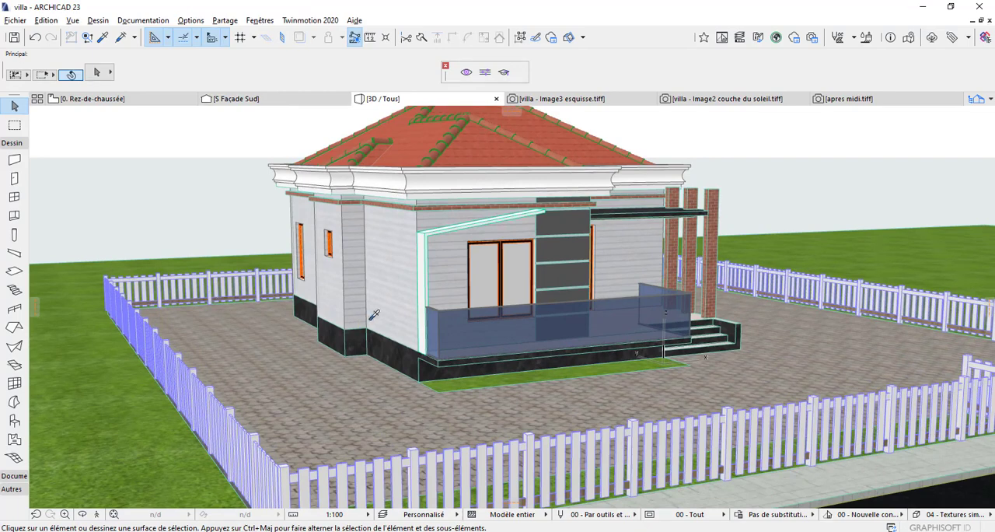
left_click(384, 295, "alt")
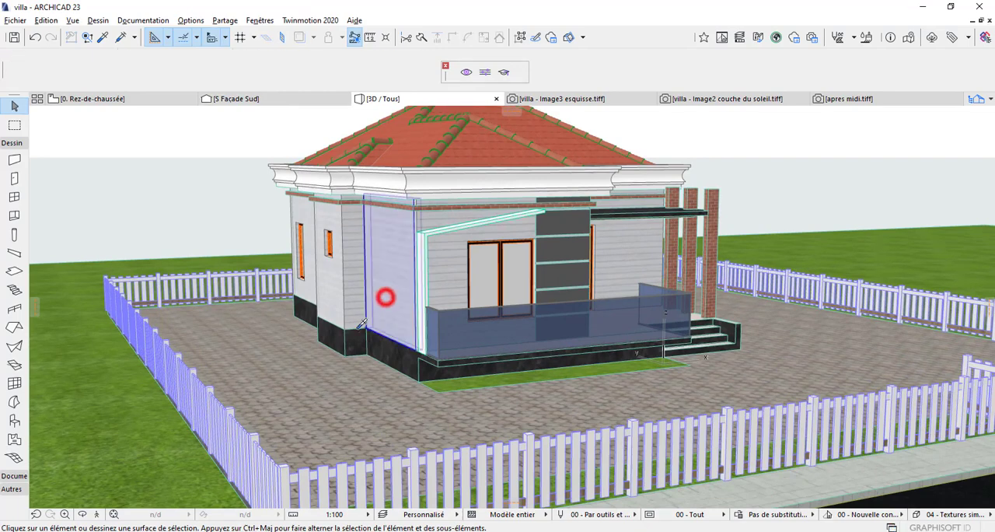
left_click(250, 388)
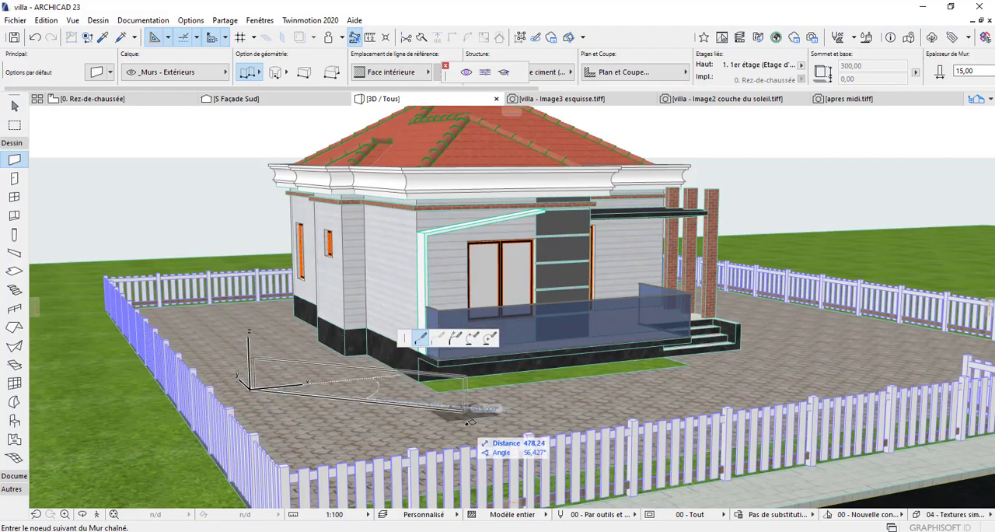
left_click(529, 416)
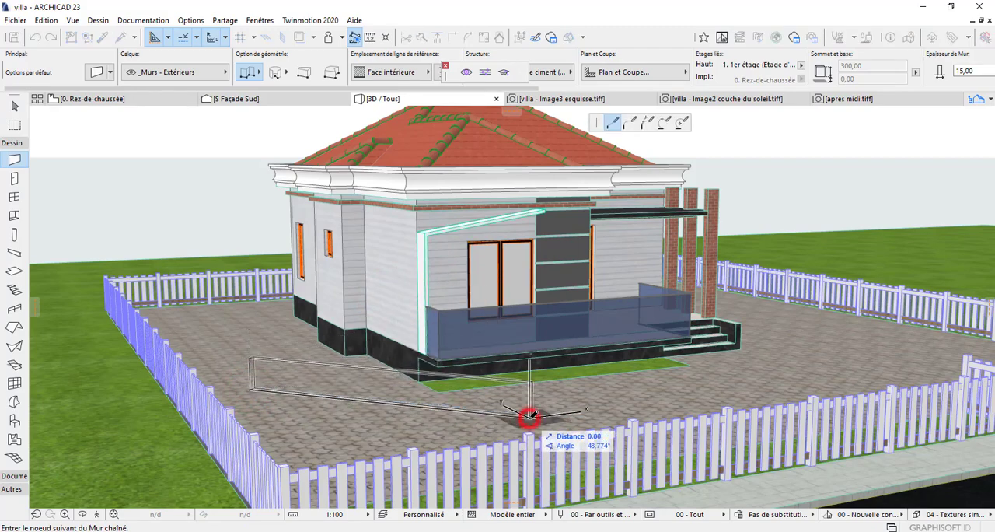
right_click(529, 416)
left_click(549, 395)
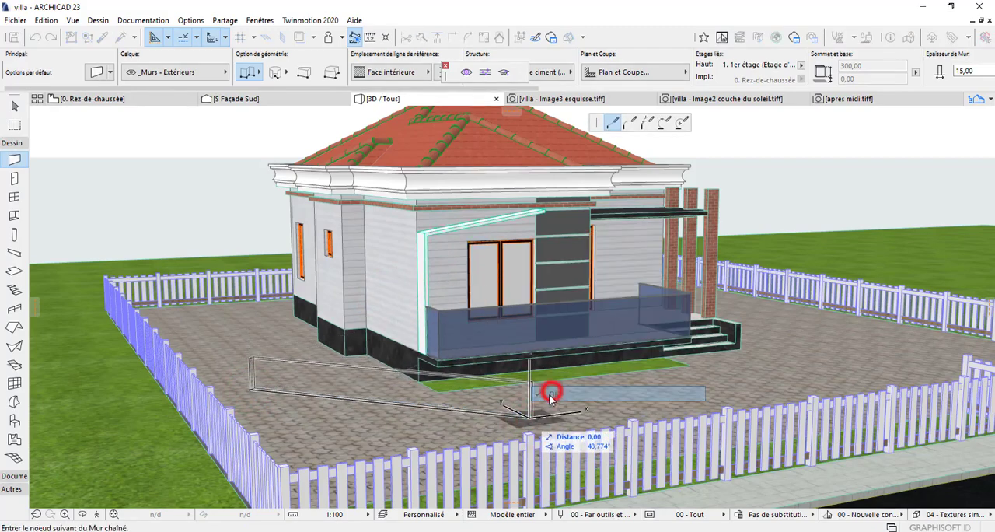
key("Escape")
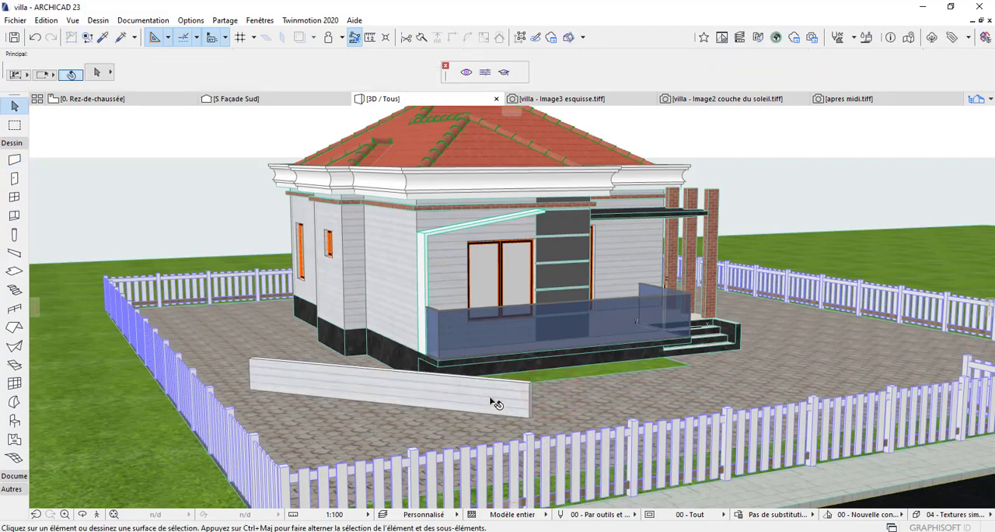
Step: Set the new wall's top link to "Non lié" and its height to 200, and synchronise the model with Twinmotion
left_click(494, 403)
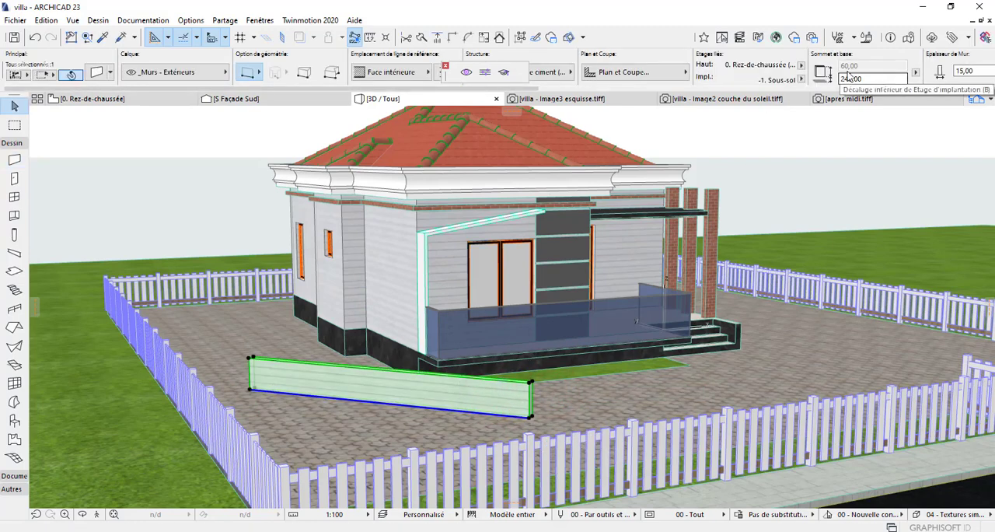
left_click(96, 73)
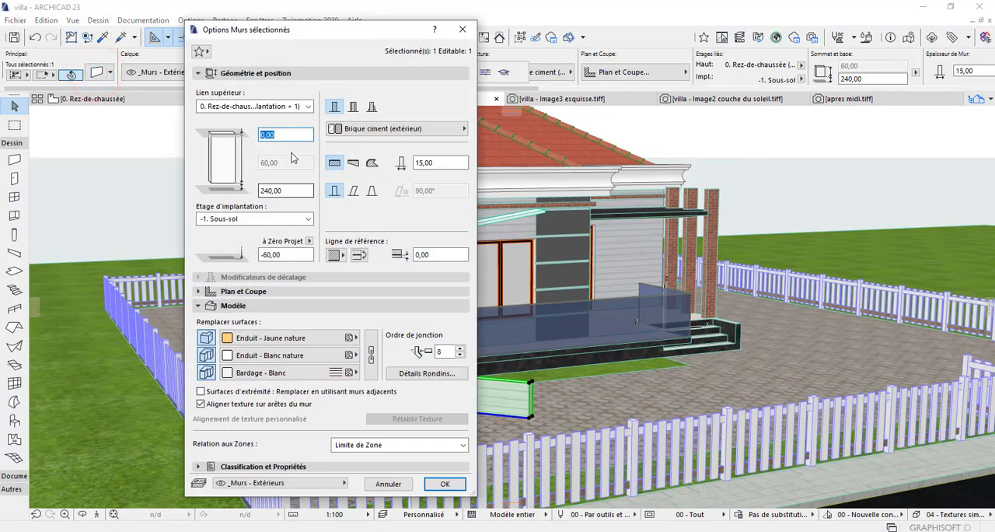
left_click(308, 105)
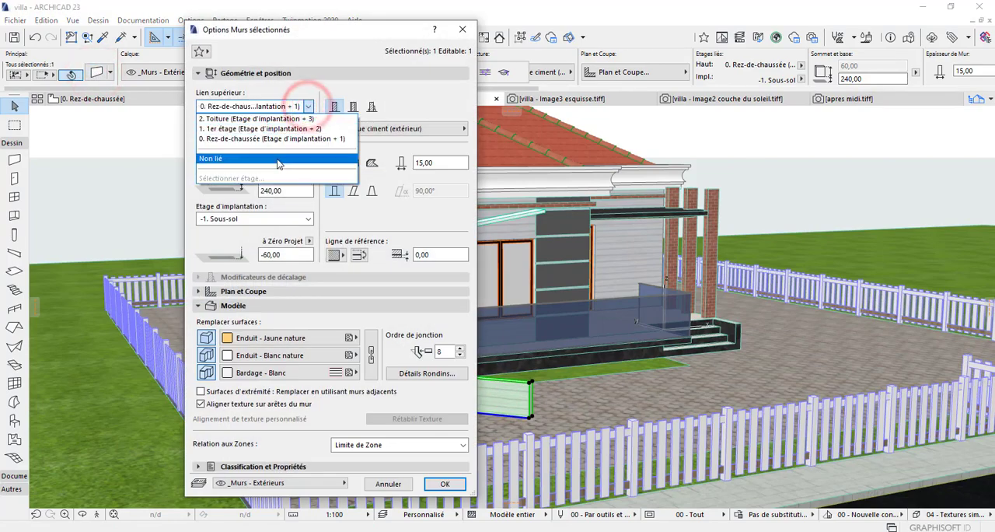
left_click(273, 158)
left_click(297, 162)
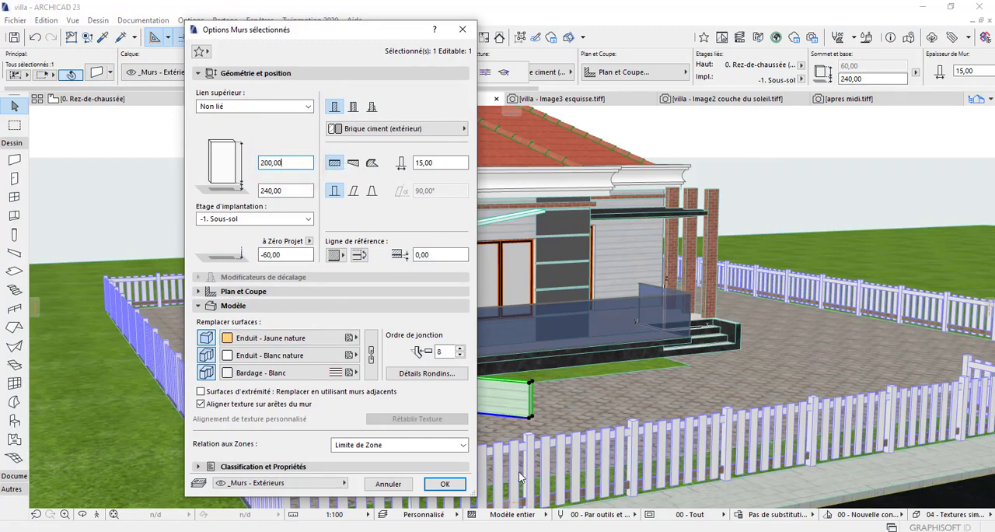
left_click(449, 485)
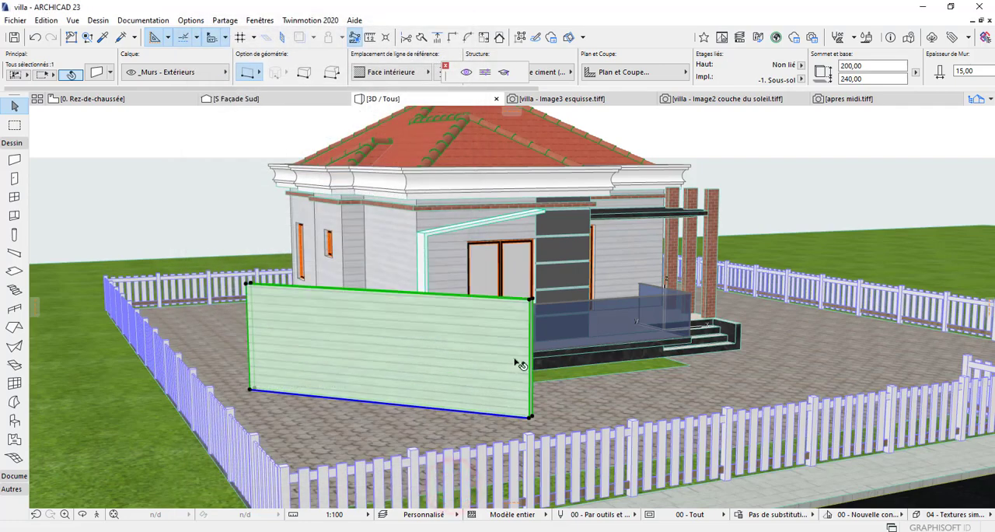
left_click(465, 73)
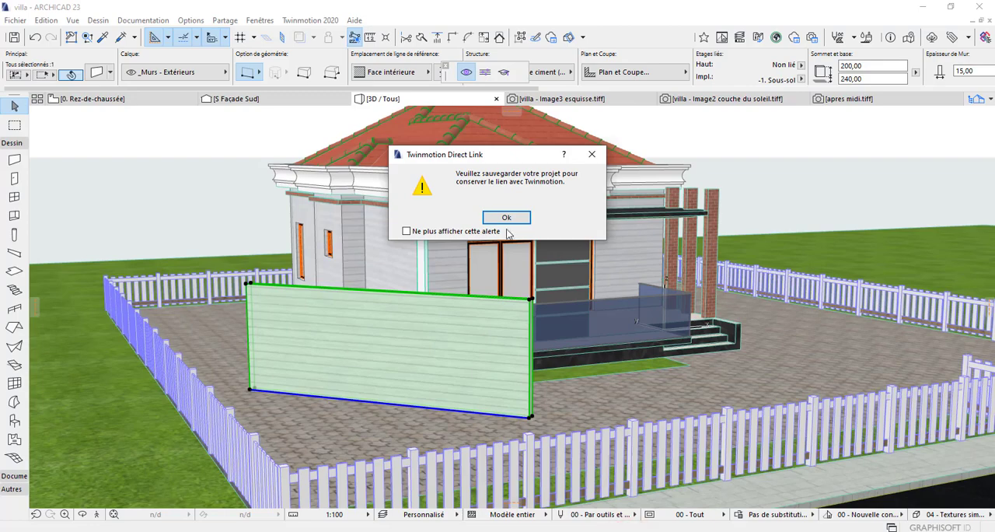
left_click(507, 218)
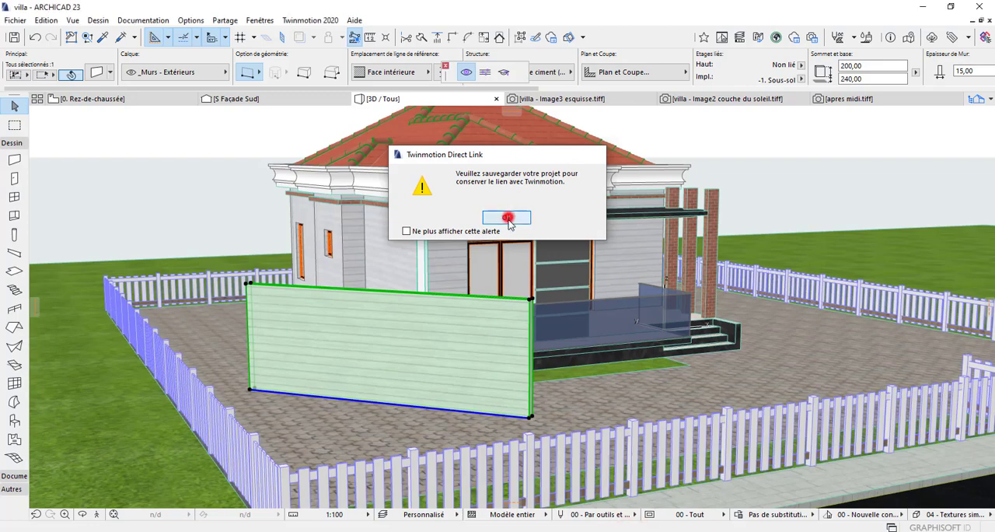
Step: Delete the free-standing wall in front of the terrace and synchronise Twinmotion again to check the villa scene
left_click(488, 344)
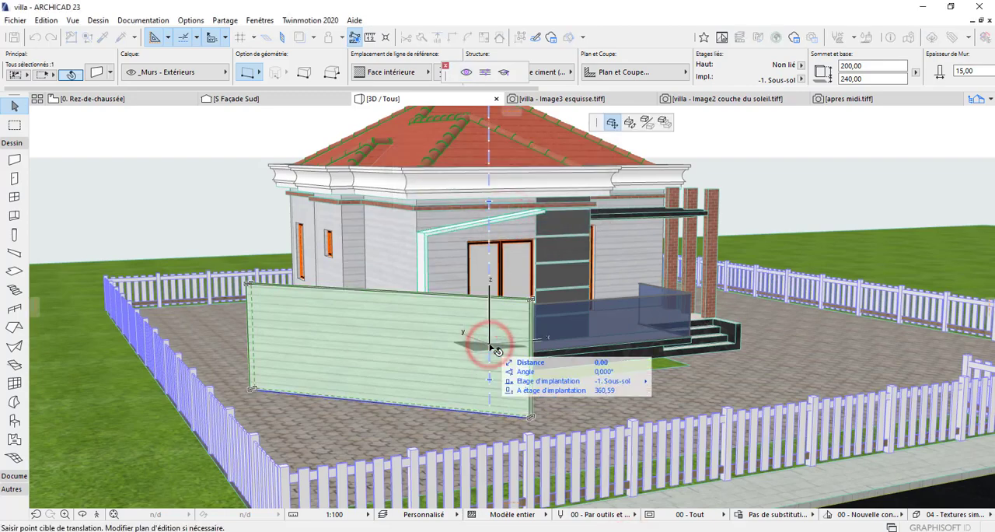
key("Escape")
right_click(531, 375)
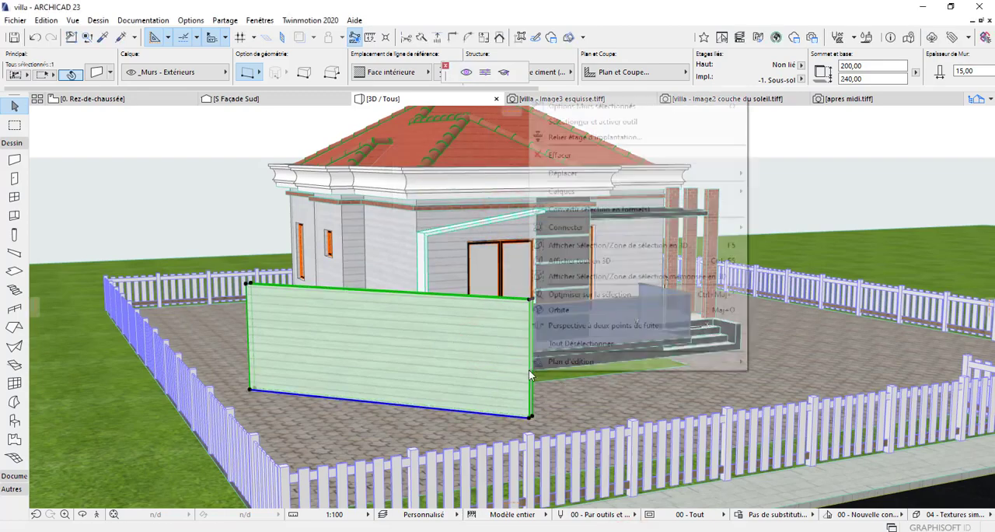
left_click(585, 158)
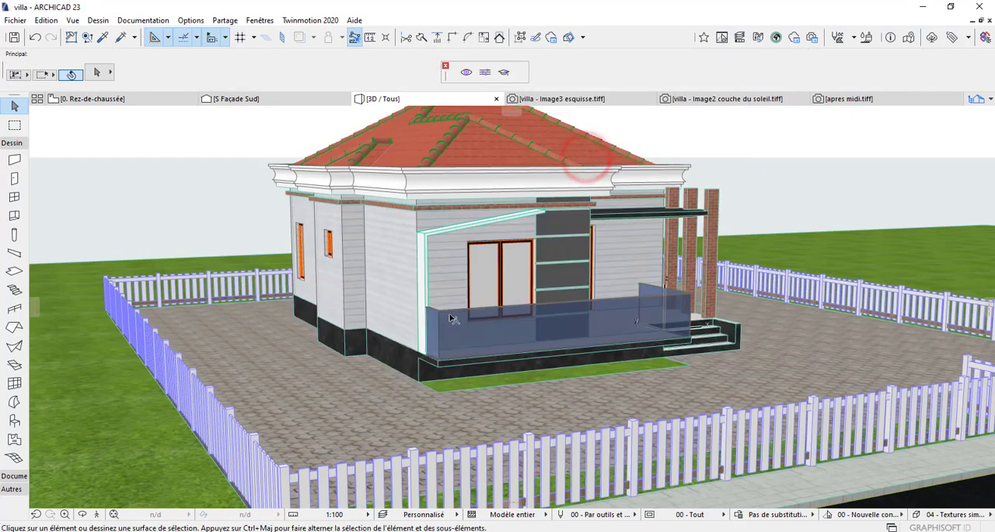
left_click(465, 72)
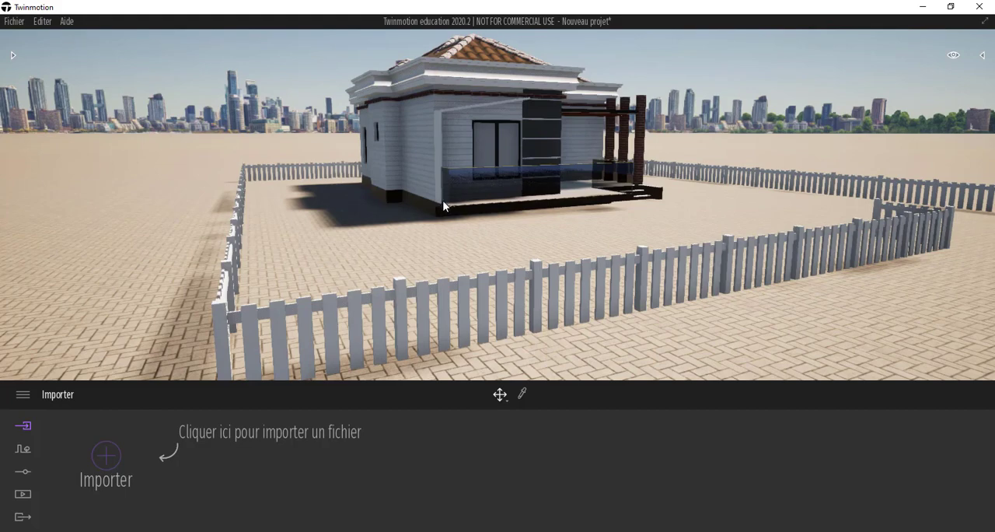
middle_click_drag(441, 195, 524, 196)
scroll(424, 203, "down", 2)
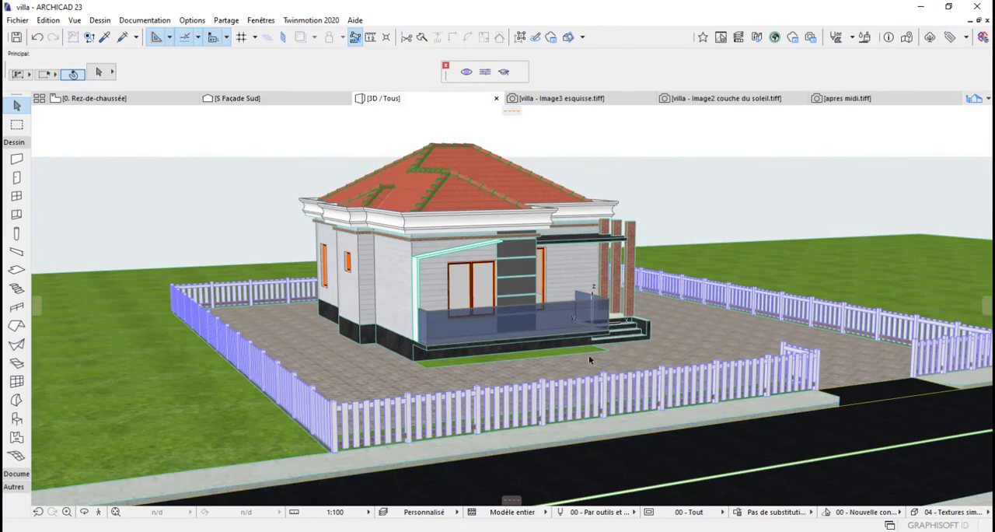
Step: Switch to the empty Twinmotion project and try to import "Twinmotion 2020.2" from the Bureau folder as geometry
left_click(690, 530)
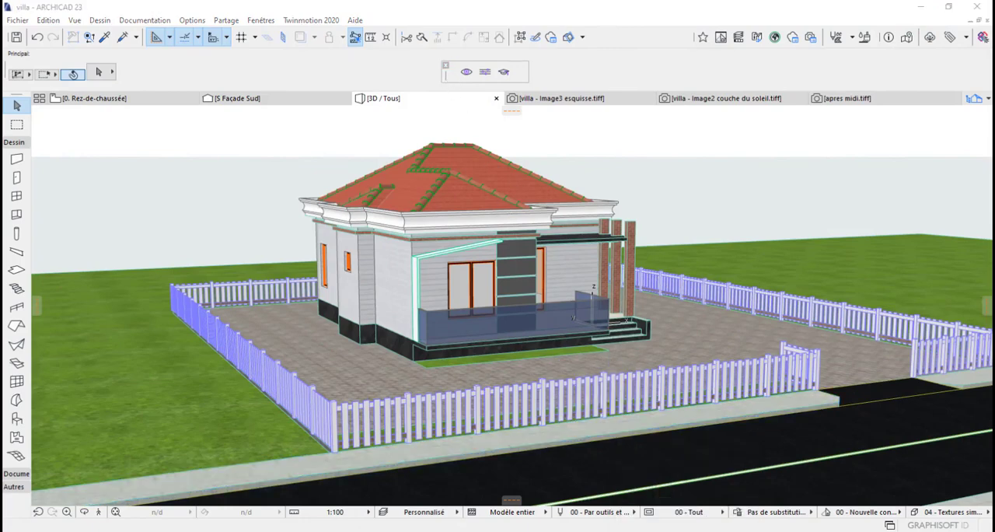
left_click(12, 21)
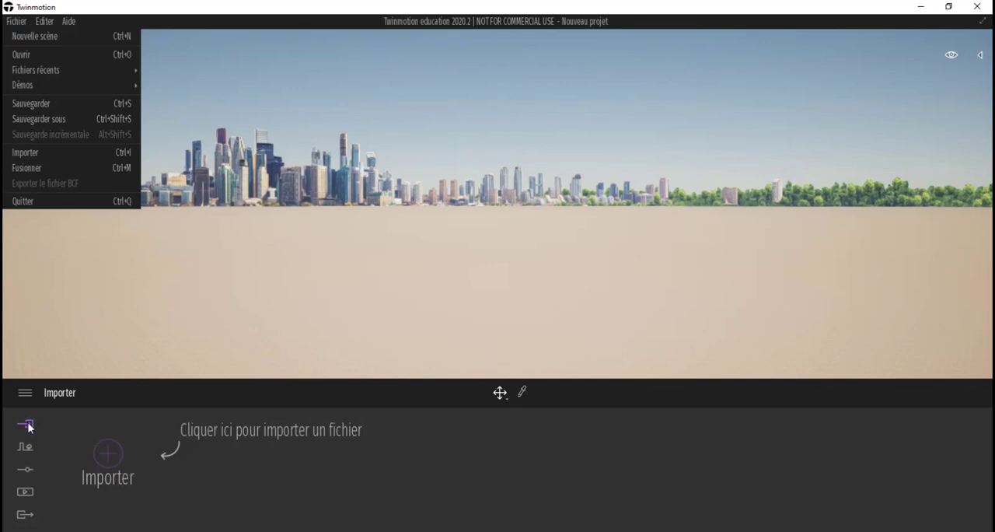
left_click(107, 452)
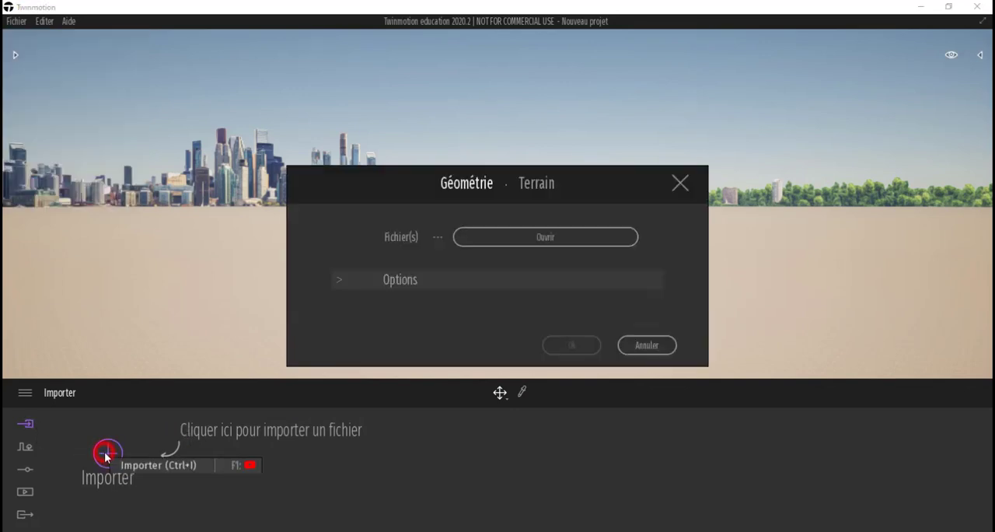
left_click(542, 237)
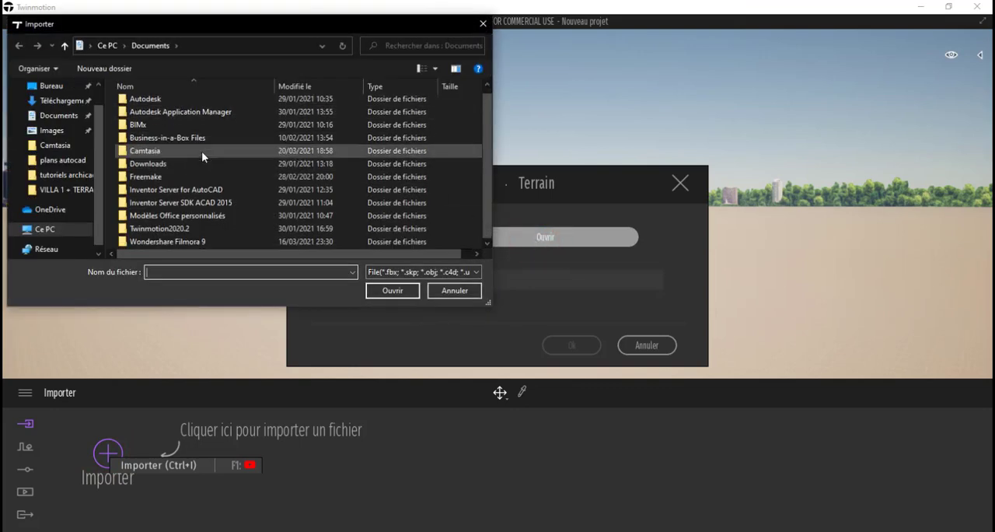
left_click(67, 90)
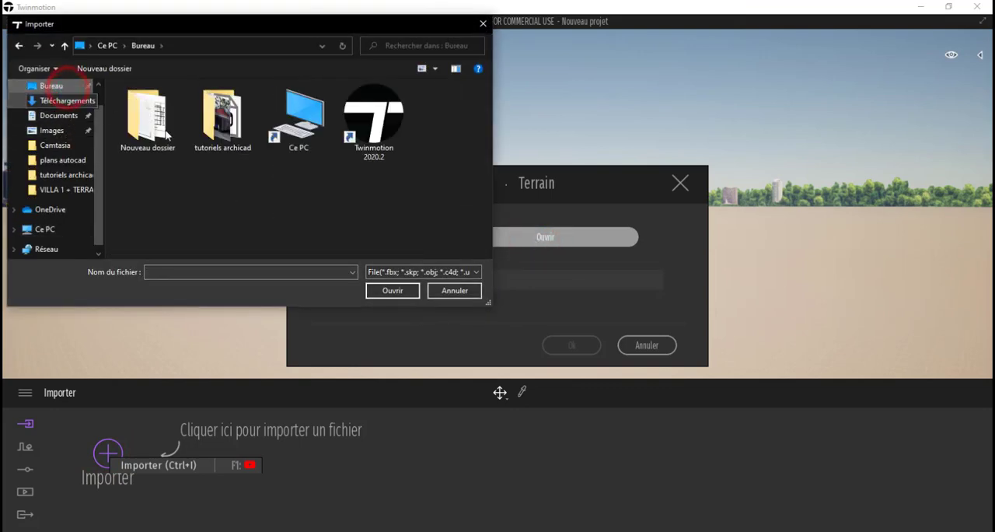
left_click(376, 129)
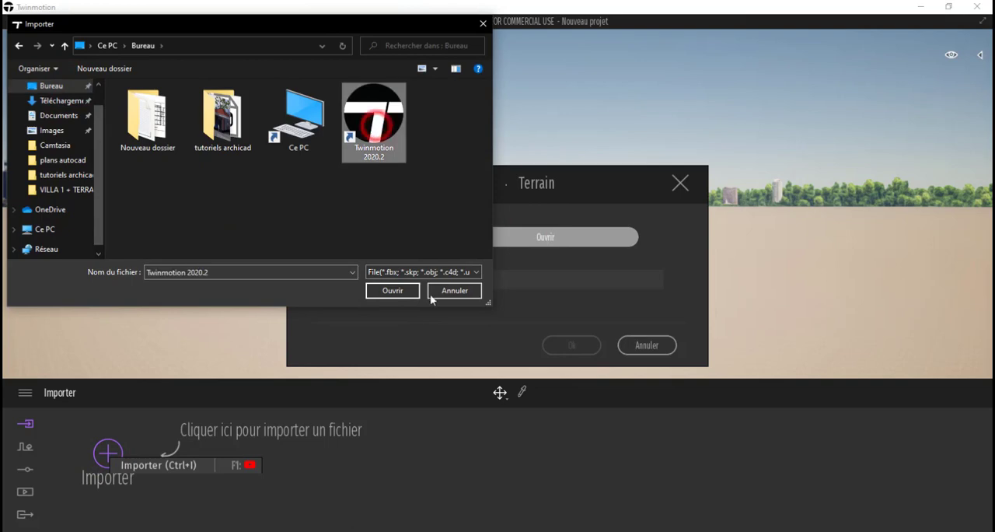
left_click(397, 290)
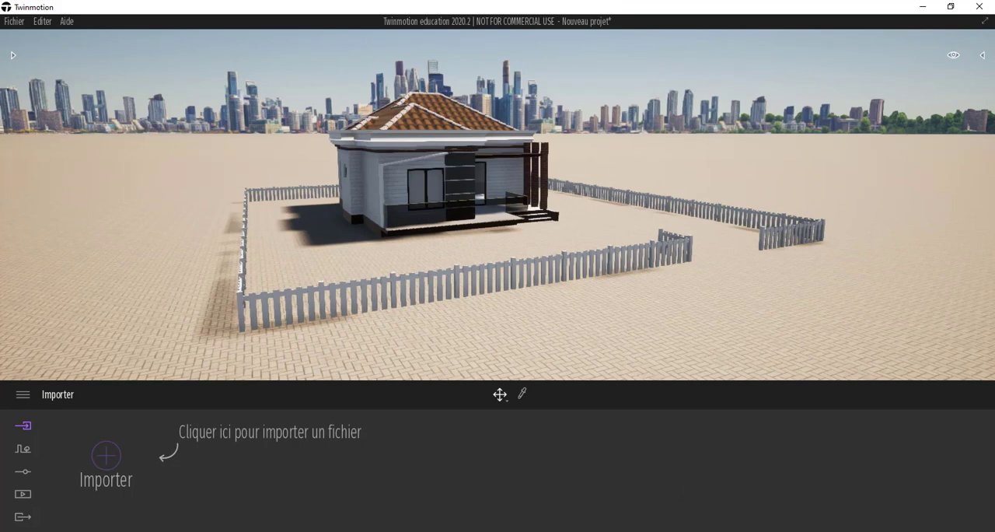
mouse_move(685, 531)
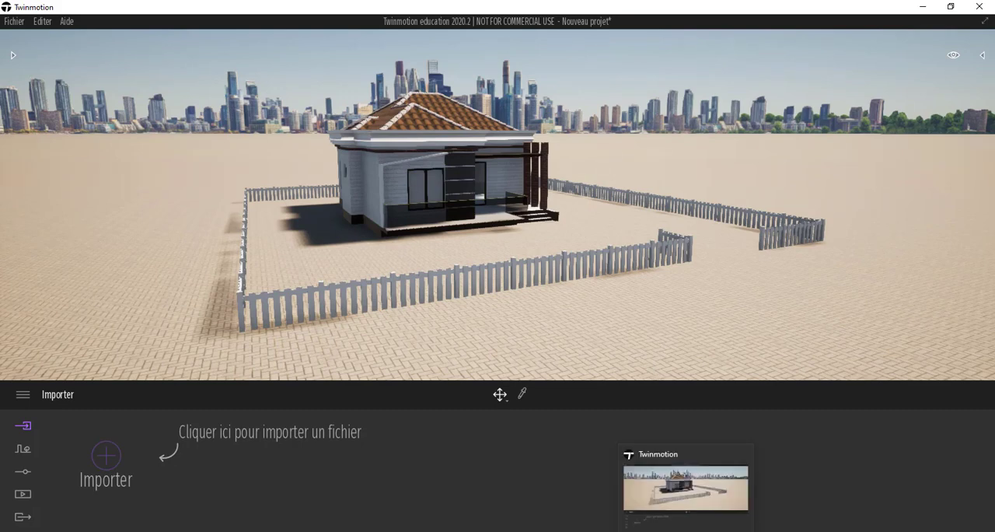